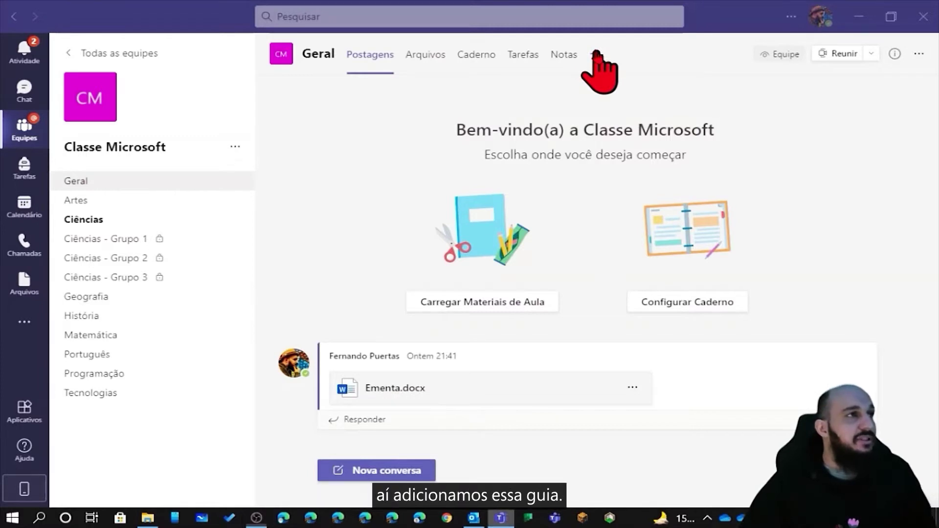
Add the Insights app as a tab in the Geral channel of Classe Microsoft, without posting about it in the channel.
left_click(596, 53)
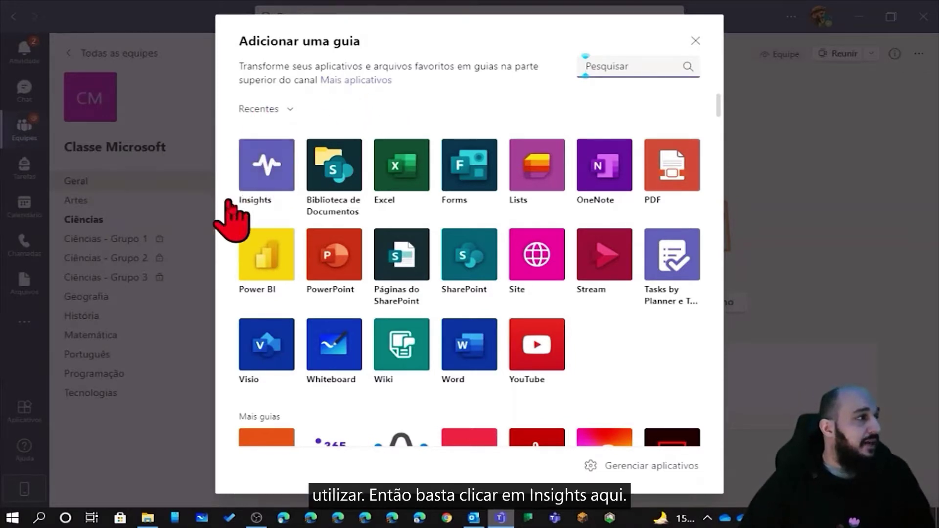
left_click(263, 168)
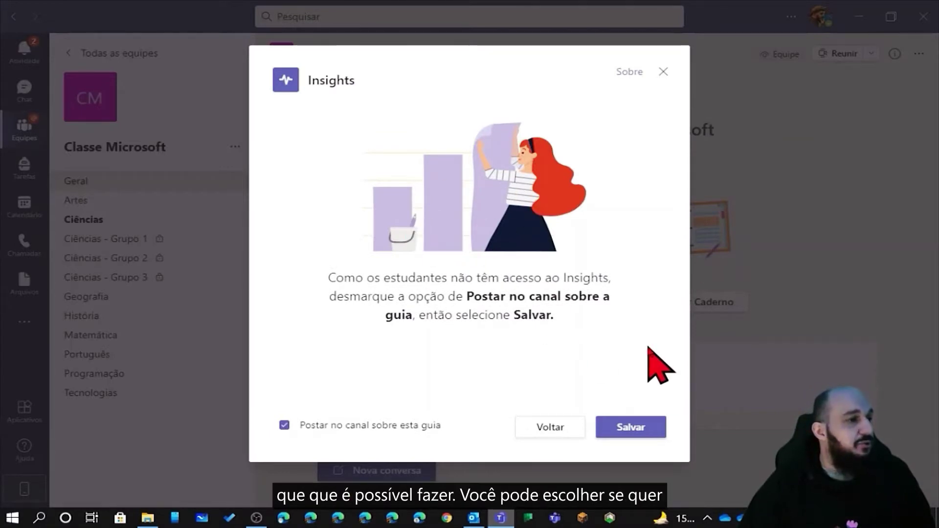
left_click(283, 425)
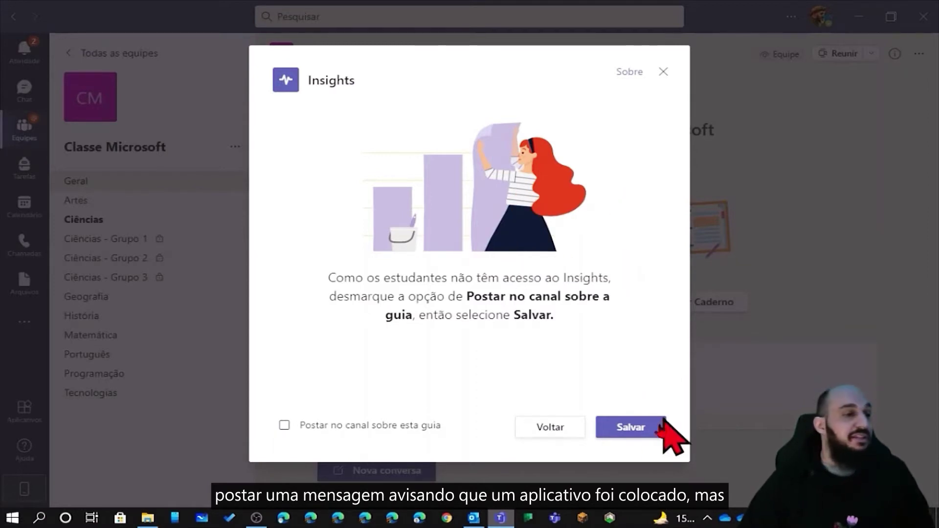
left_click(630, 427)
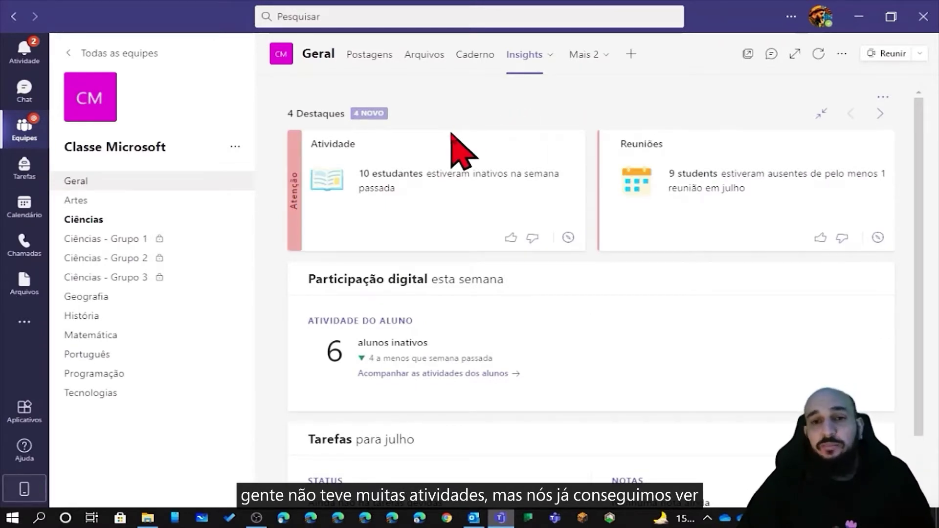
Open the student activity report from the Classe Microsoft Insights overview and look through this week's digital activity.
scroll(467, 223, "down", 1)
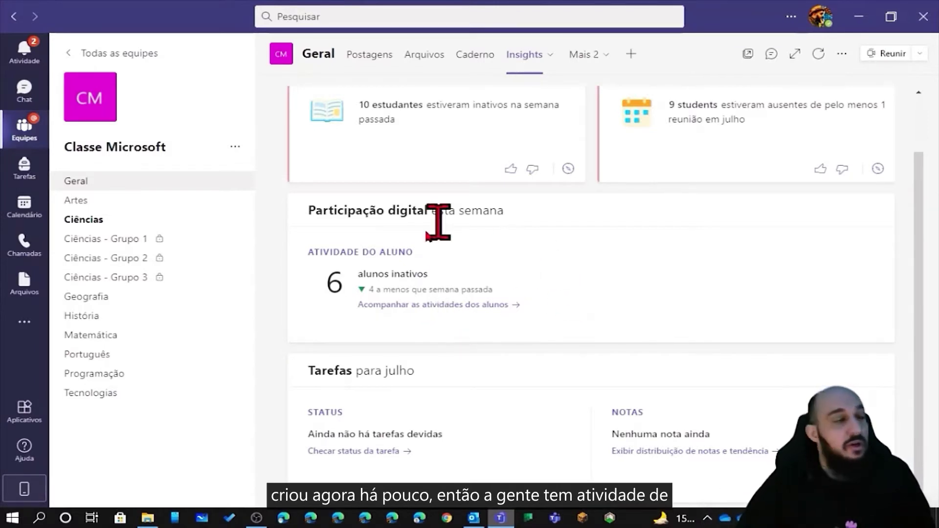
left_click(474, 305)
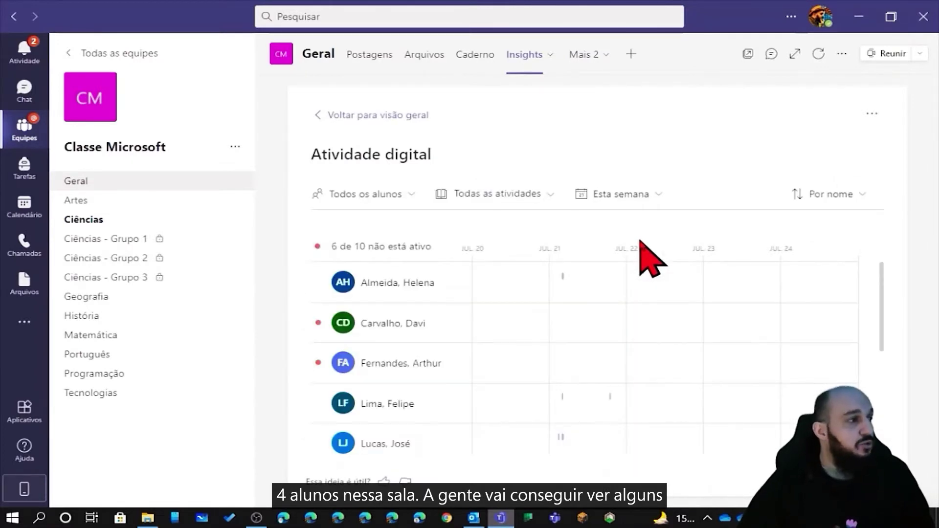
scroll(645, 283, "down", 5)
scroll(582, 209, "up", 5)
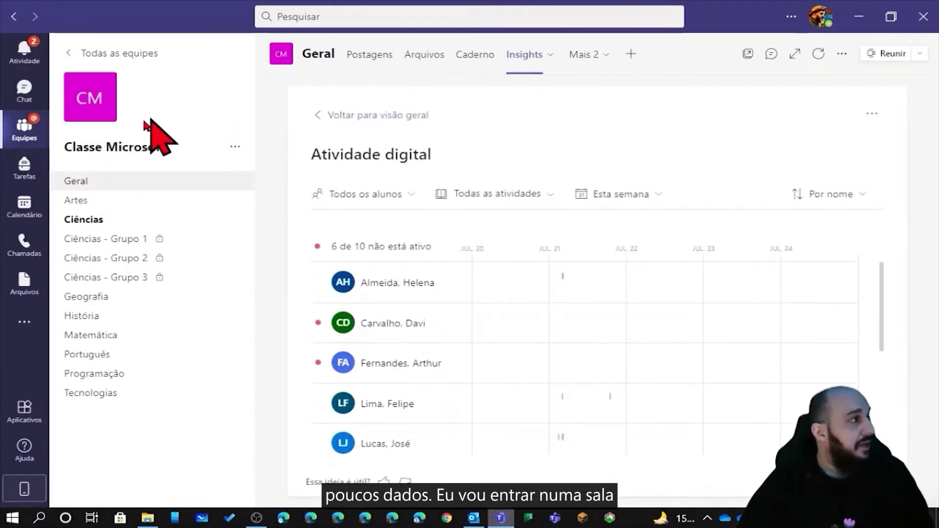
Switch to the 6º Ano team and open Insights in its Geral channel.
left_click(93, 54)
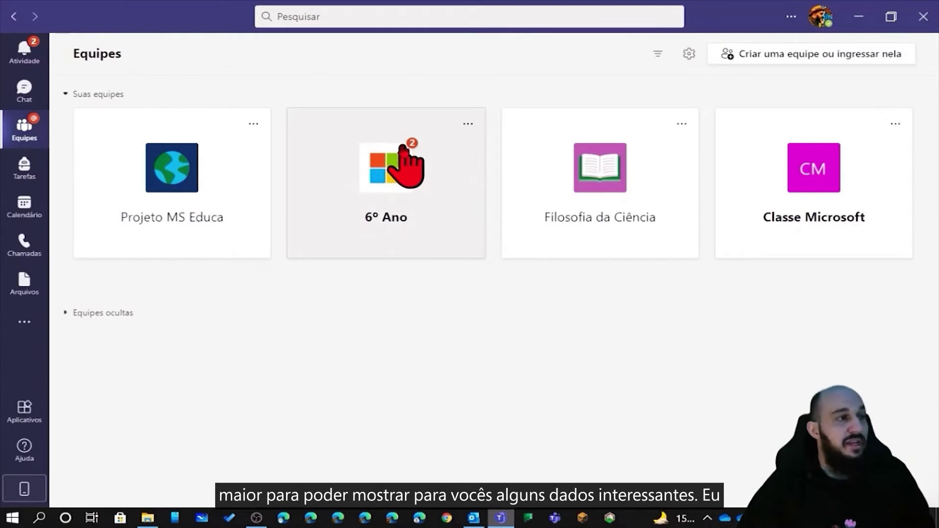
left_click(406, 166)
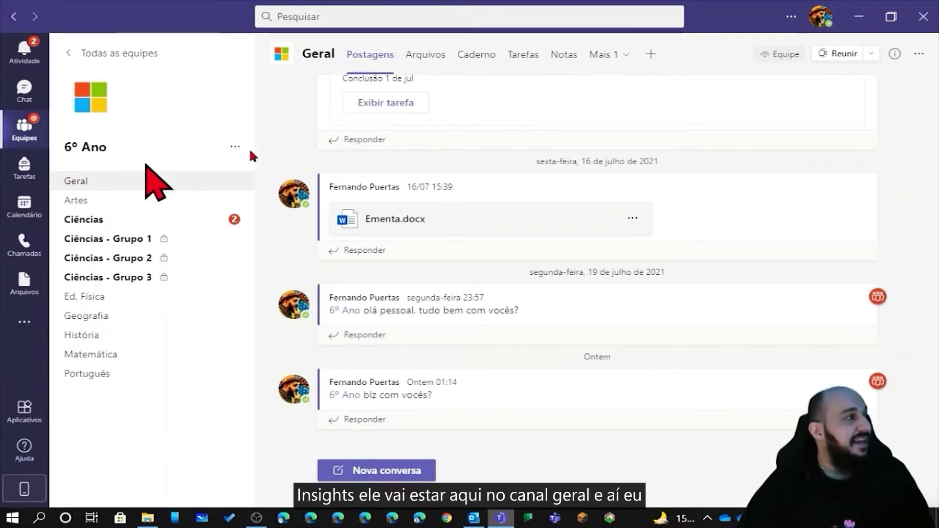
left_click(629, 56)
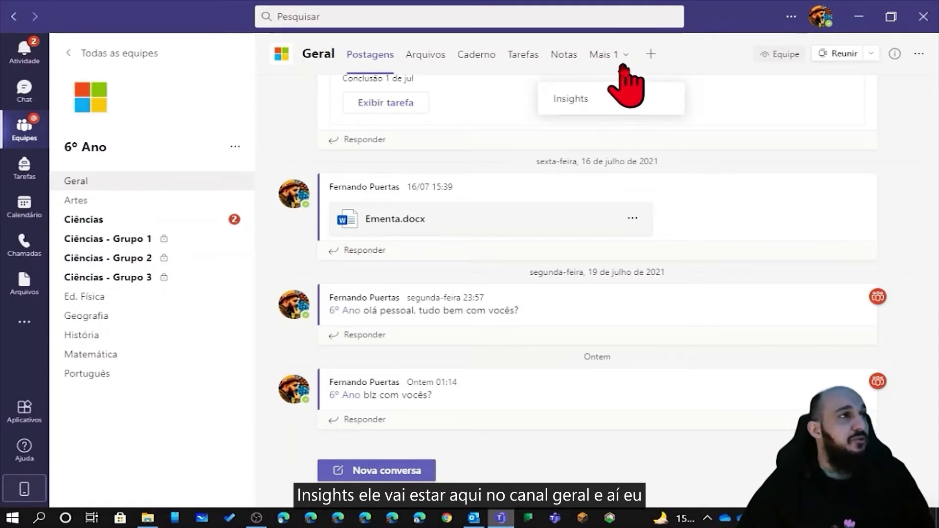
left_click(590, 106)
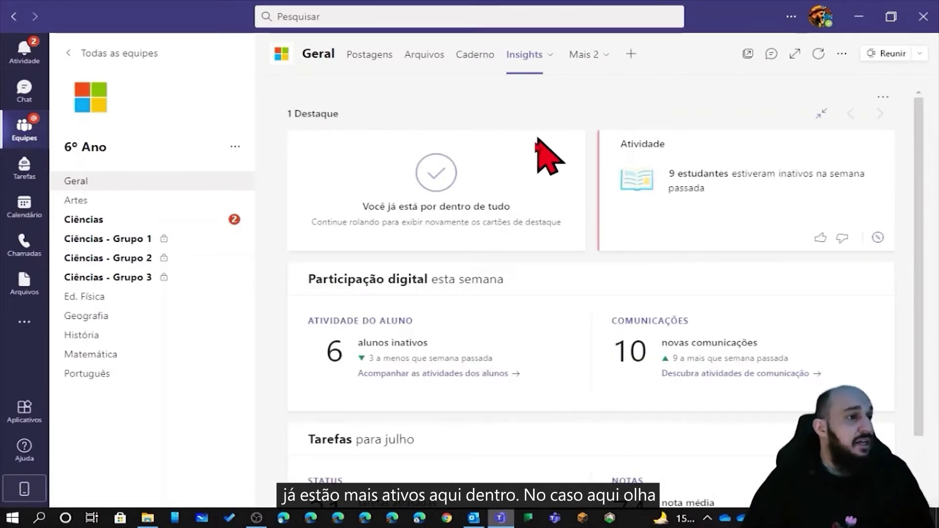
Open the student activity report for 6º Ano and examine each student's digital activity this week.
scroll(538, 137, "down", 2)
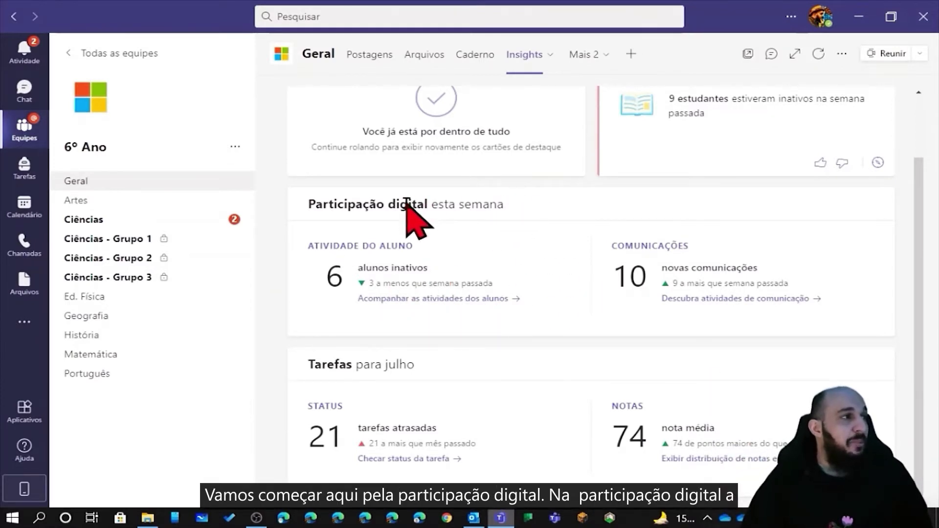
left_click(448, 294)
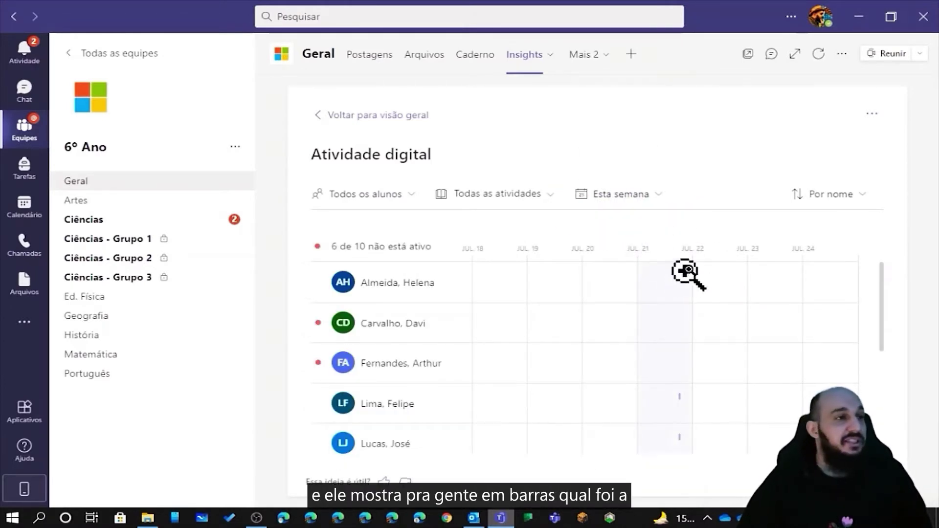
scroll(675, 279, "down", 5)
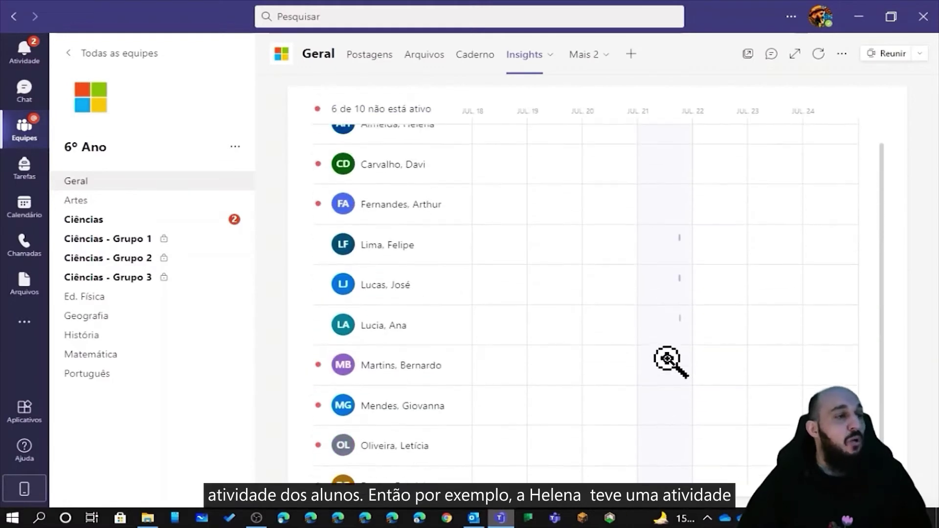
scroll(667, 359, "up", 5)
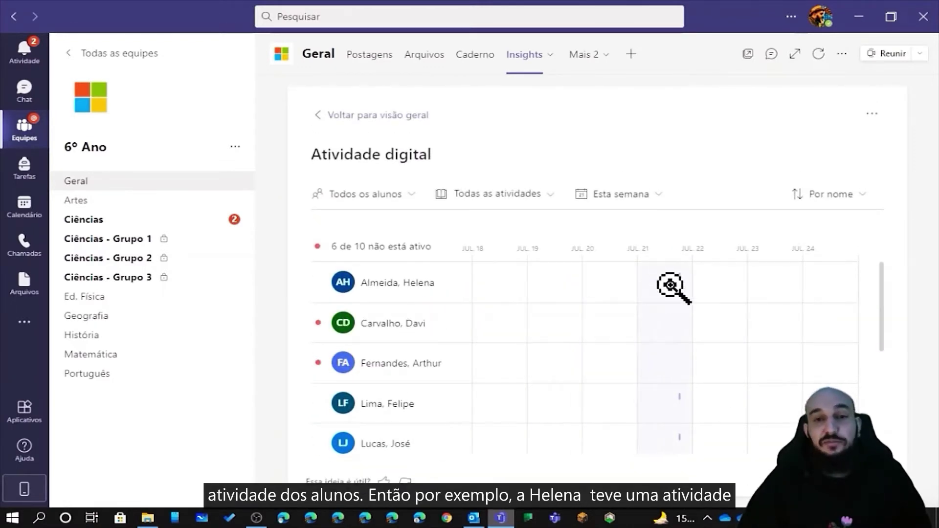
scroll(675, 280, "down", 4)
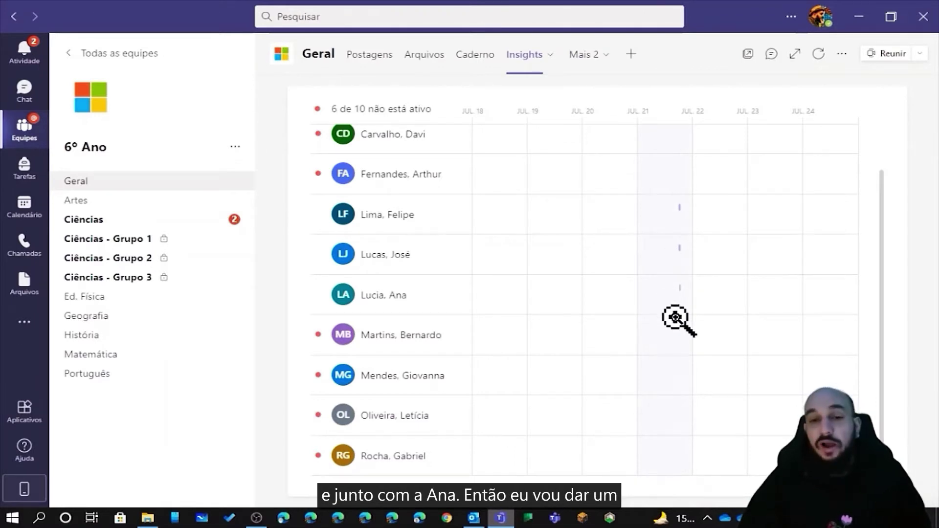
scroll(676, 313, "up", 4)
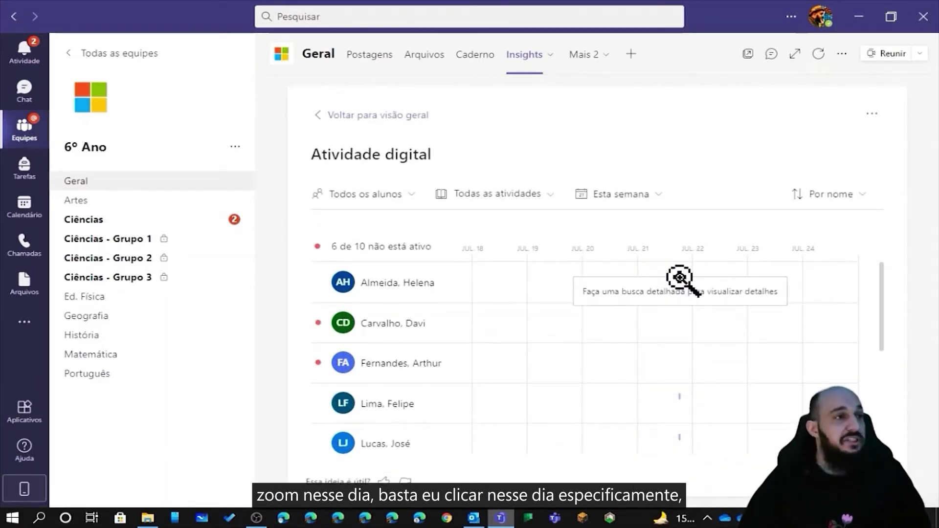
Narrow the digital activity chart to the single day July 21 and inspect the activity details of individual students.
left_click(675, 279)
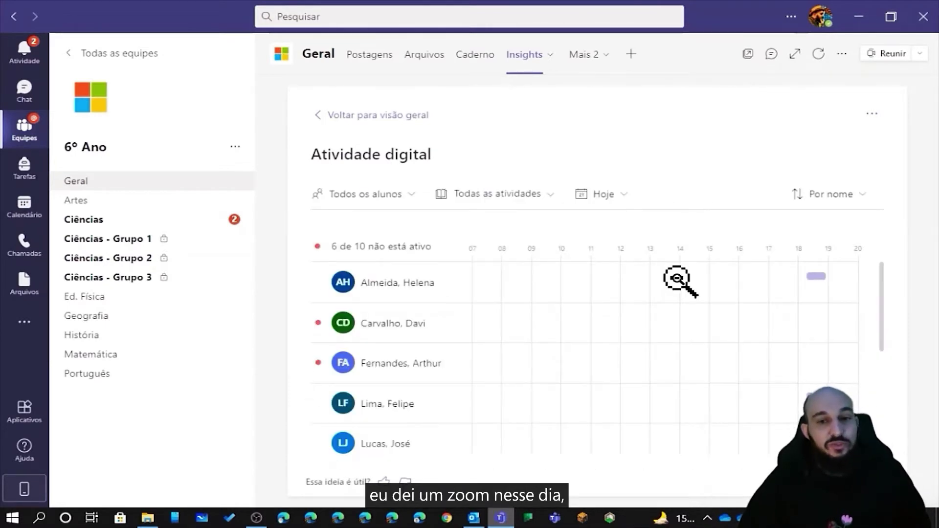
mouse_move(815, 277)
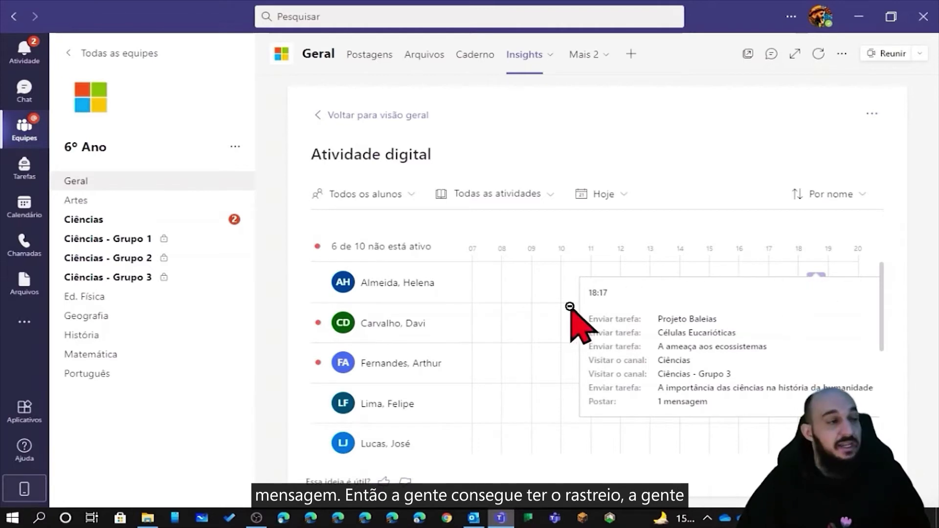
scroll(570, 310, "down", 4)
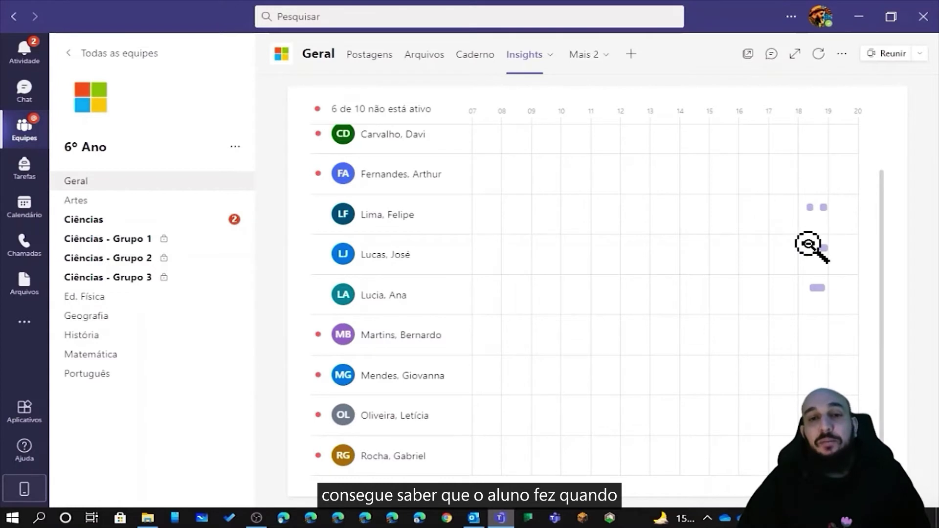
mouse_move(825, 247)
mouse_move(823, 206)
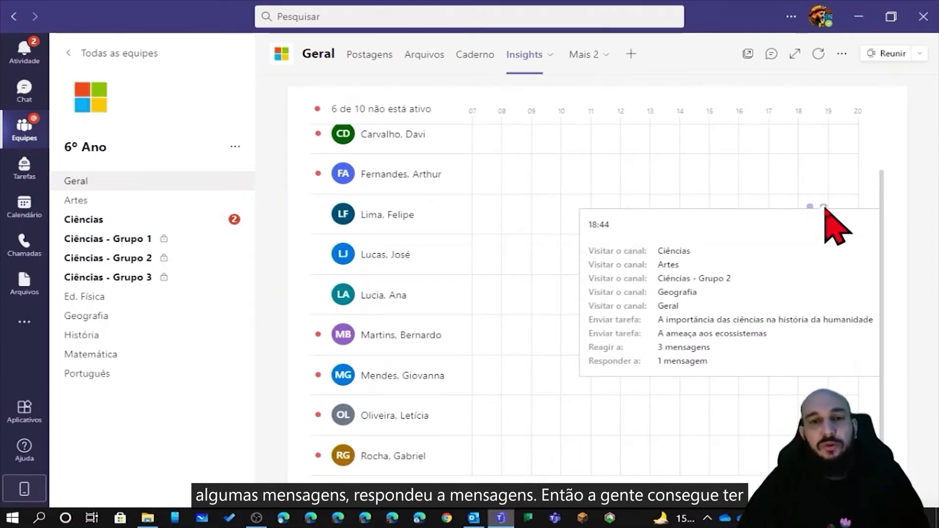
scroll(636, 323, "up", 3)
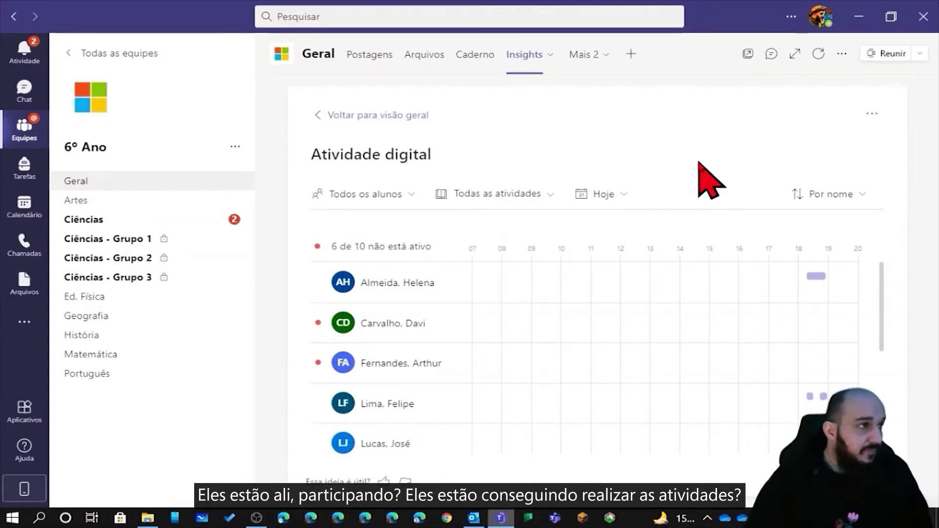
Review the period, activity type and student filter choices of the digital activity report, along with its export options.
left_click(628, 197)
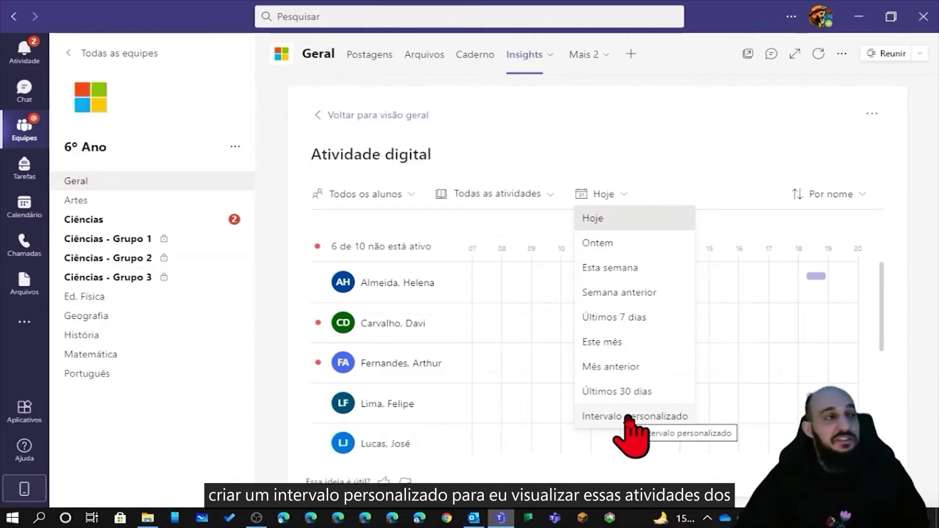
left_click(539, 191)
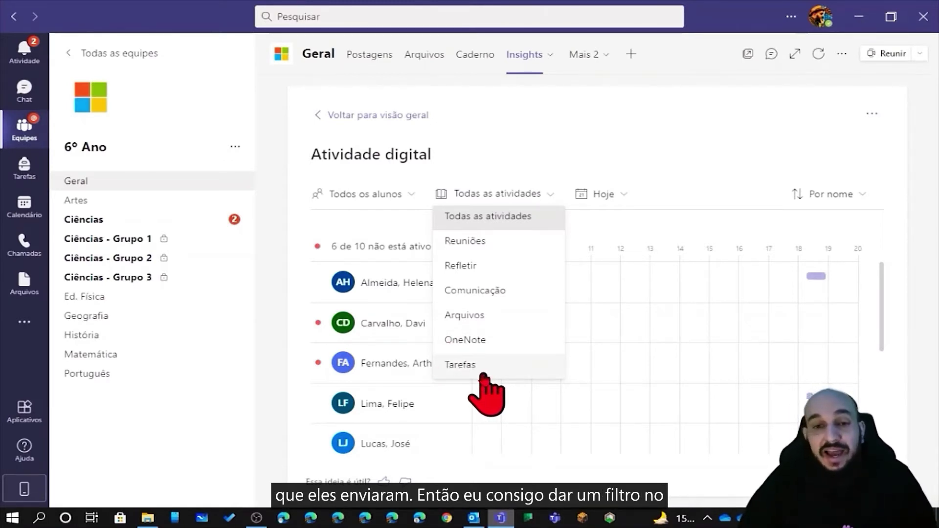
left_click(681, 164)
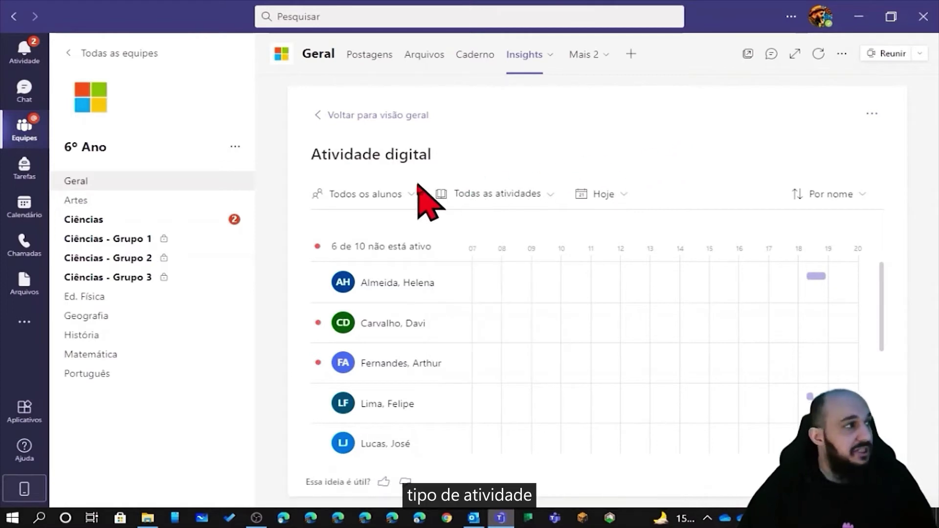
left_click(396, 194)
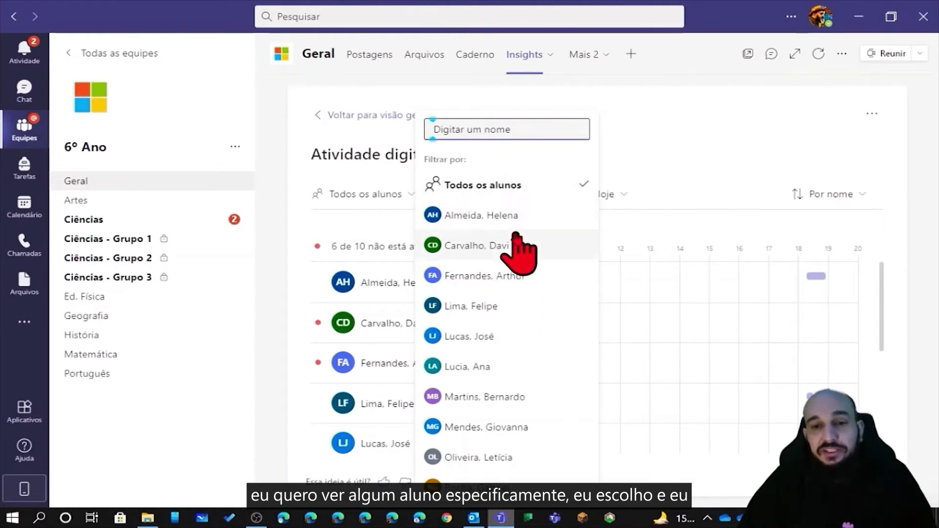
left_click(725, 123)
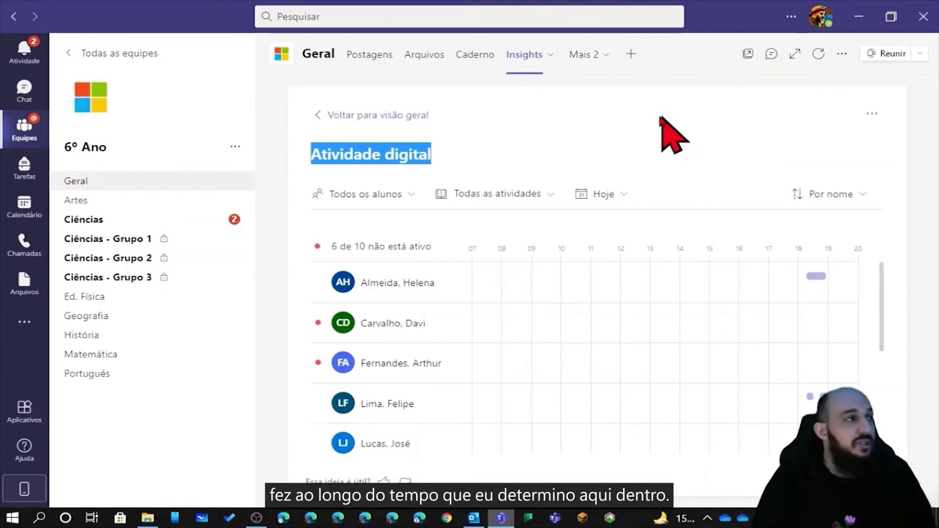
left_click(507, 148)
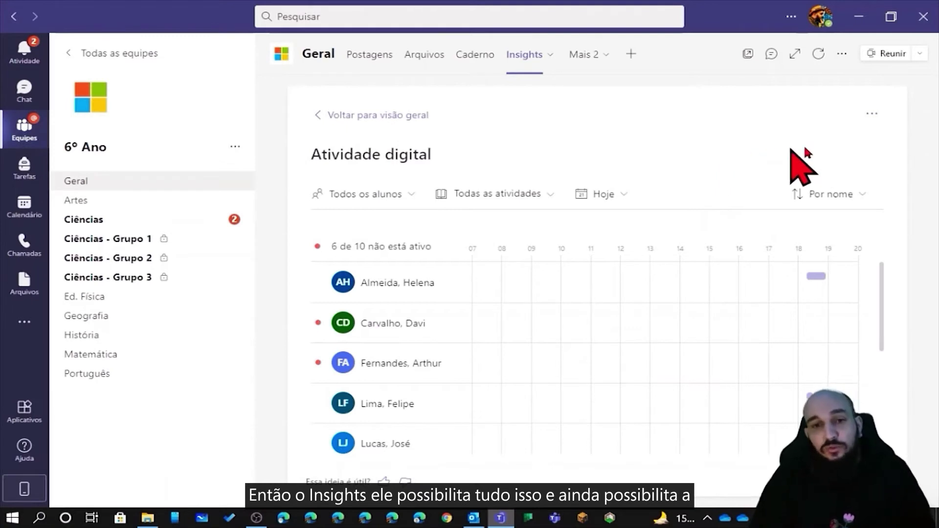
left_click(873, 116)
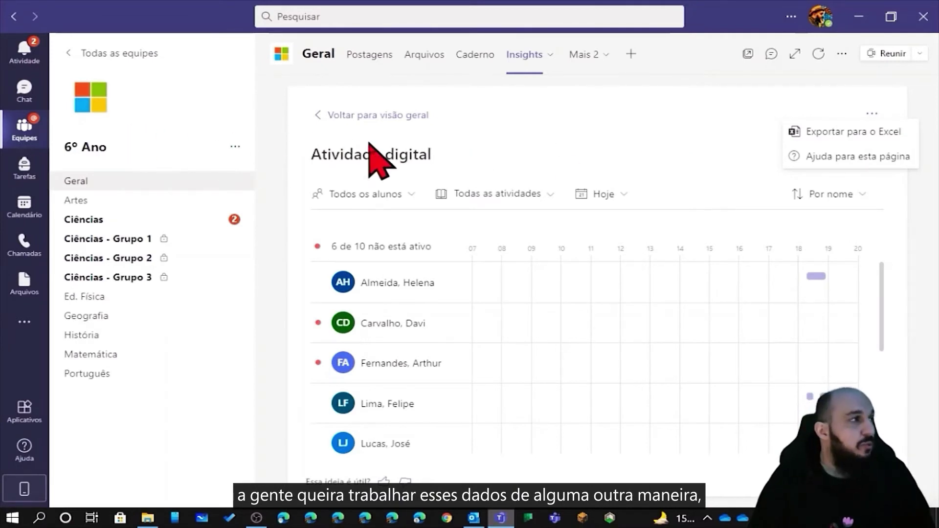
Return to the Insights overview and open the communication activity report to review the students' totals.
left_click(348, 115)
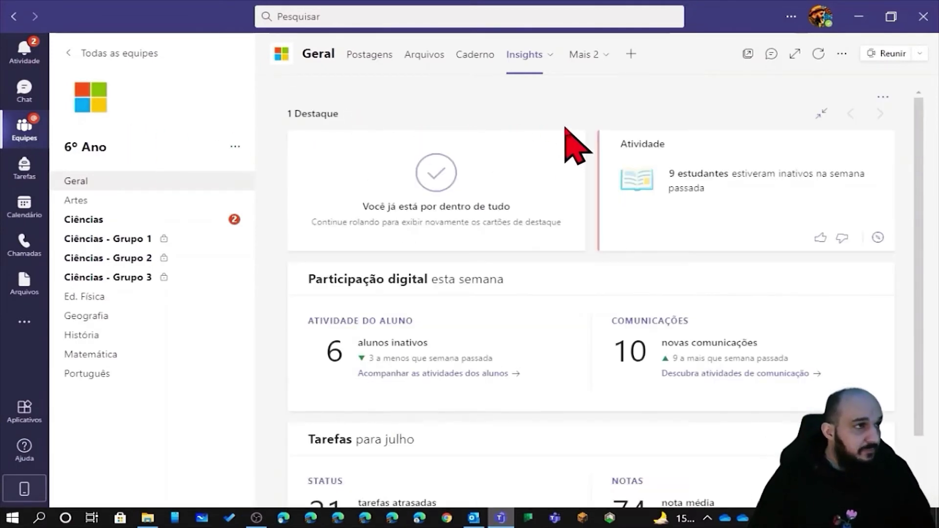
scroll(538, 289, "down", 1)
left_click(714, 292)
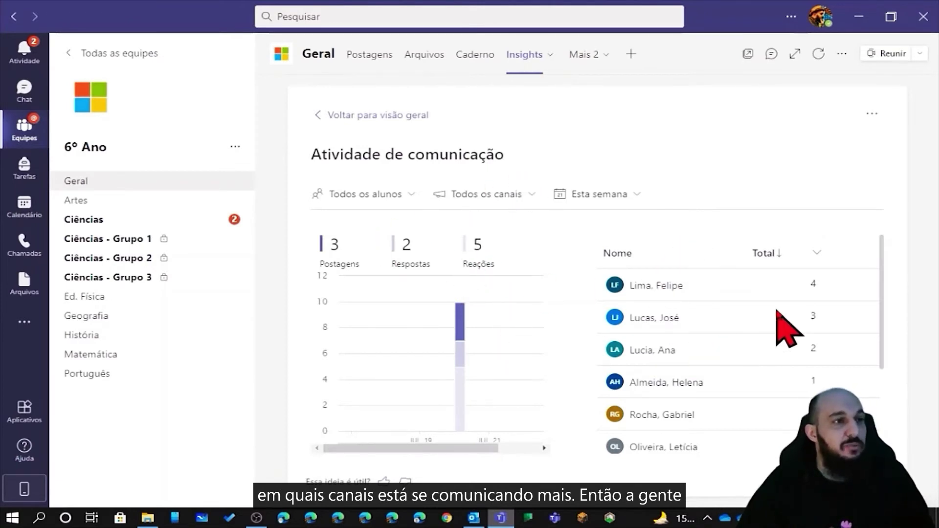
scroll(772, 312, "down", 3)
Filter the communication activity report to the Ciências channel only and examine its chart of posts, replies and reactions.
left_click(508, 195)
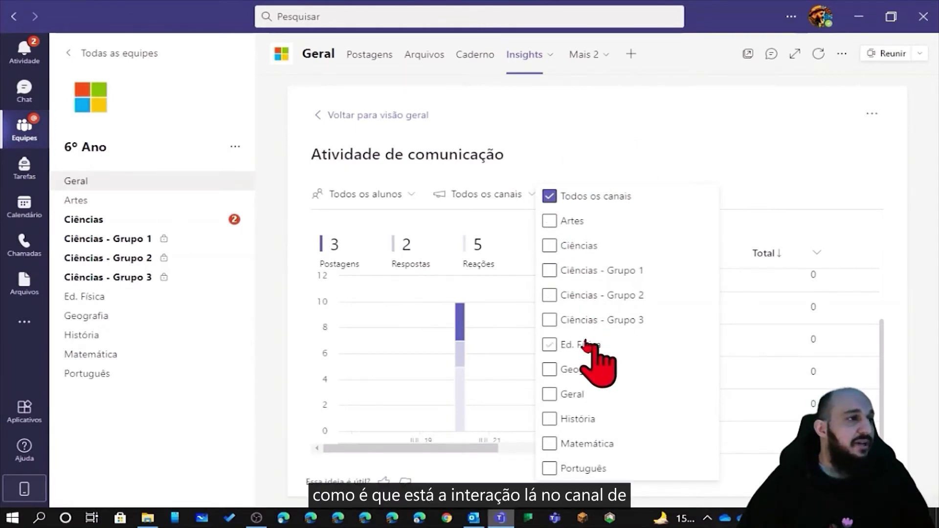
left_click(550, 246)
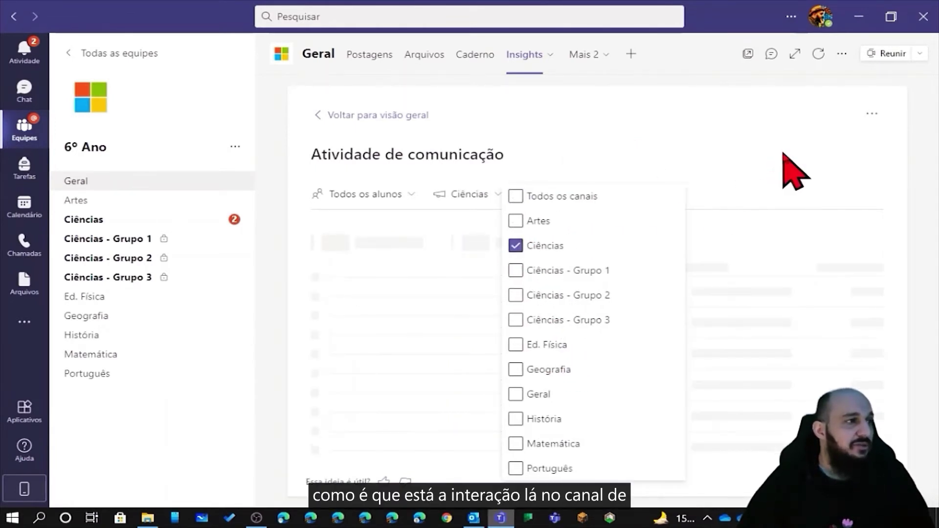
left_click(748, 133)
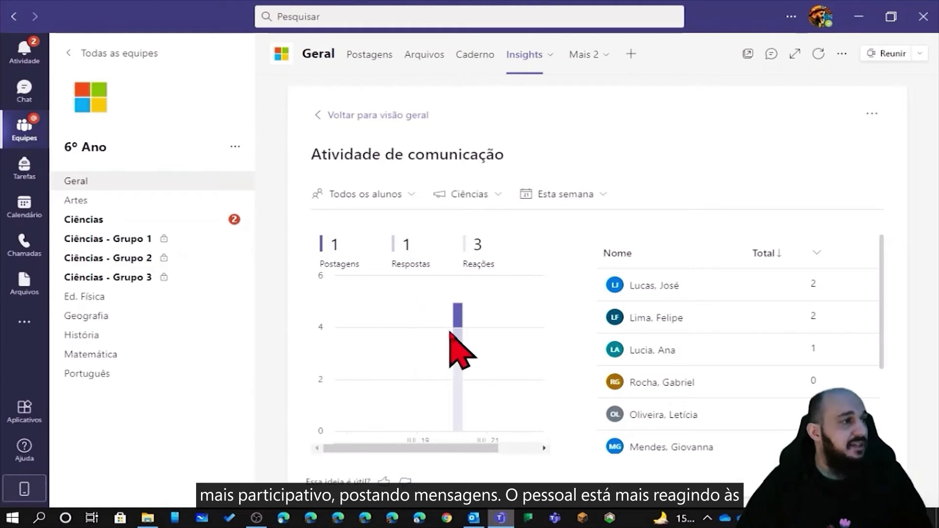
mouse_move(453, 329)
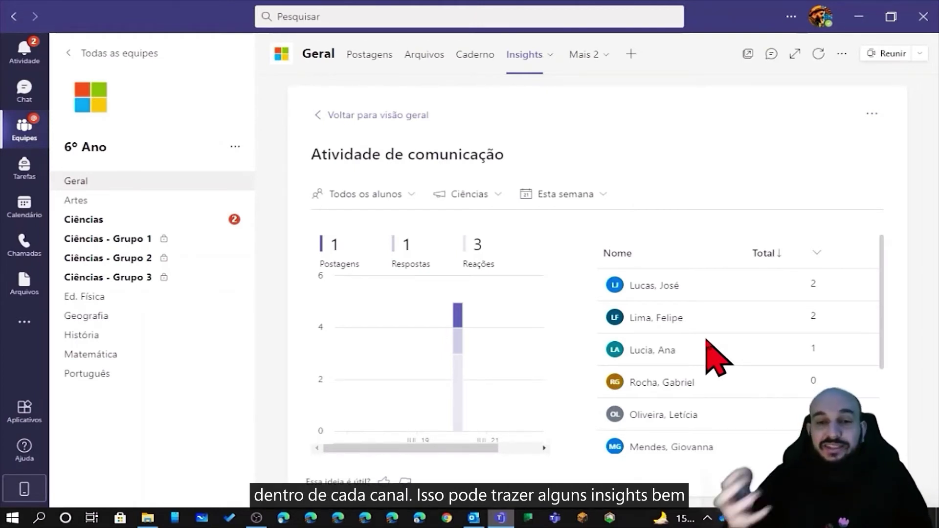
Return to the Insights overview, open the assignment status report and review its student filter choices.
left_click(385, 117)
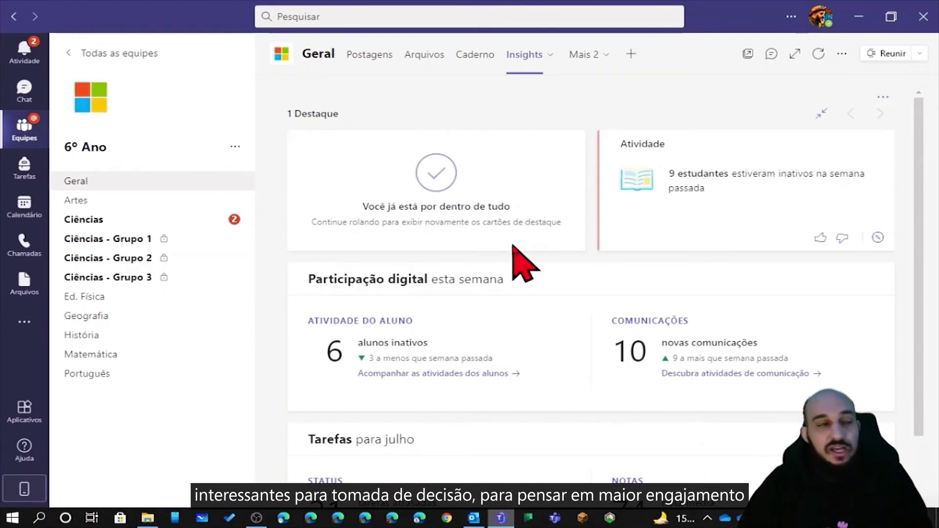
scroll(514, 262, "down", 2)
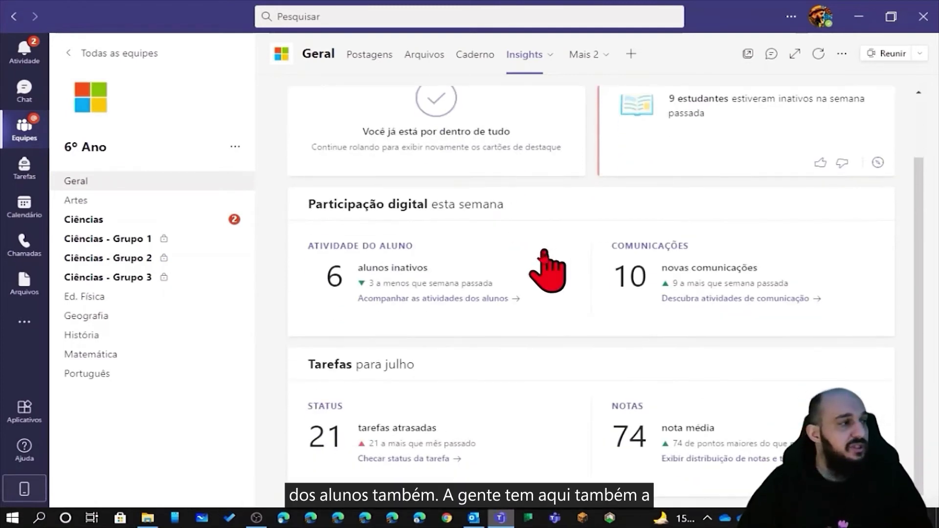
left_click(412, 461)
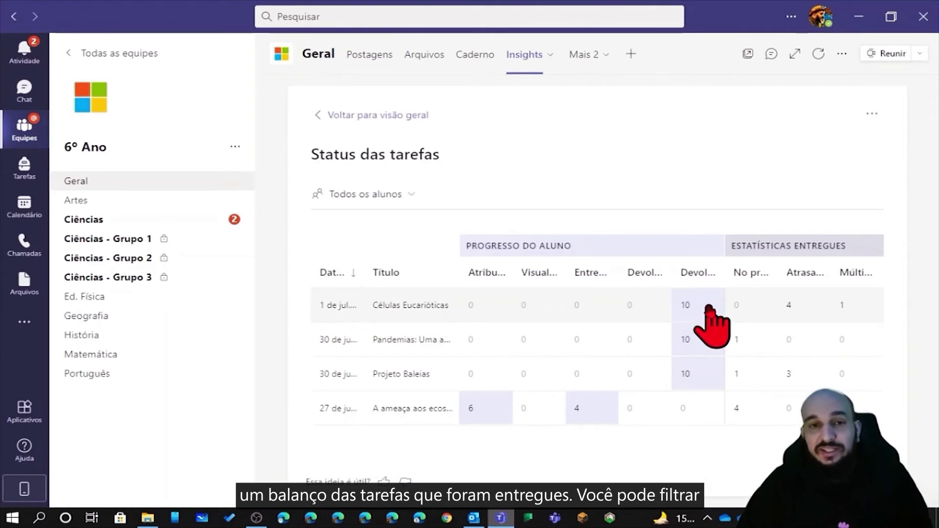
left_click(394, 198)
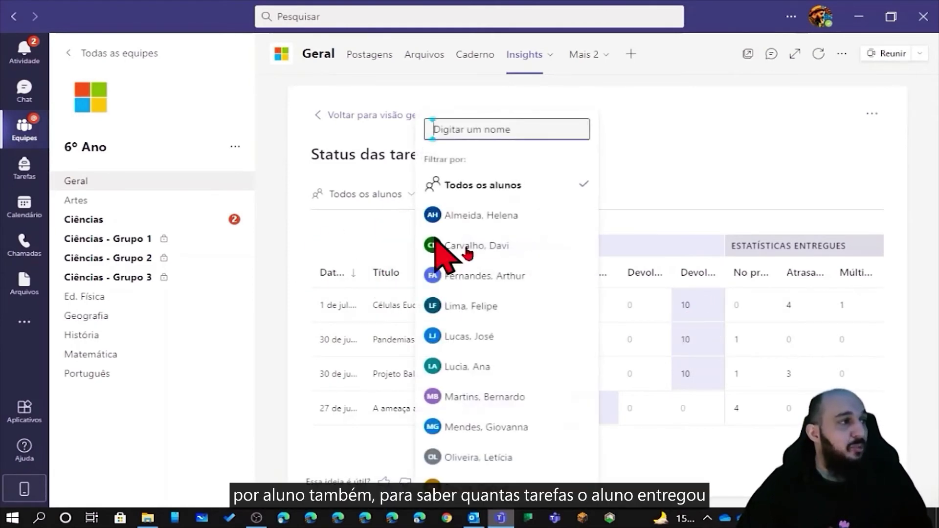
left_click(698, 179)
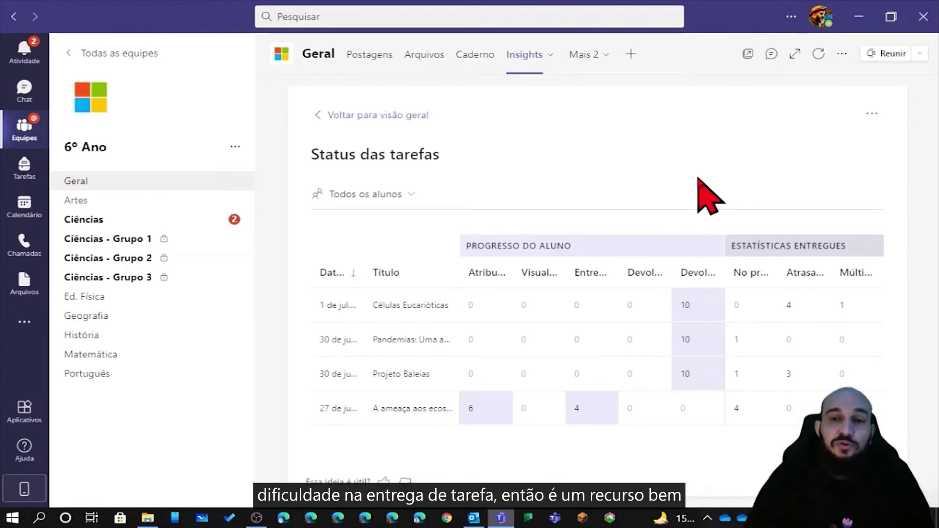
Return to the Insights overview, open the grade distribution report and inspect the student counts for the 60-64 and 80-84 ranges.
left_click(393, 116)
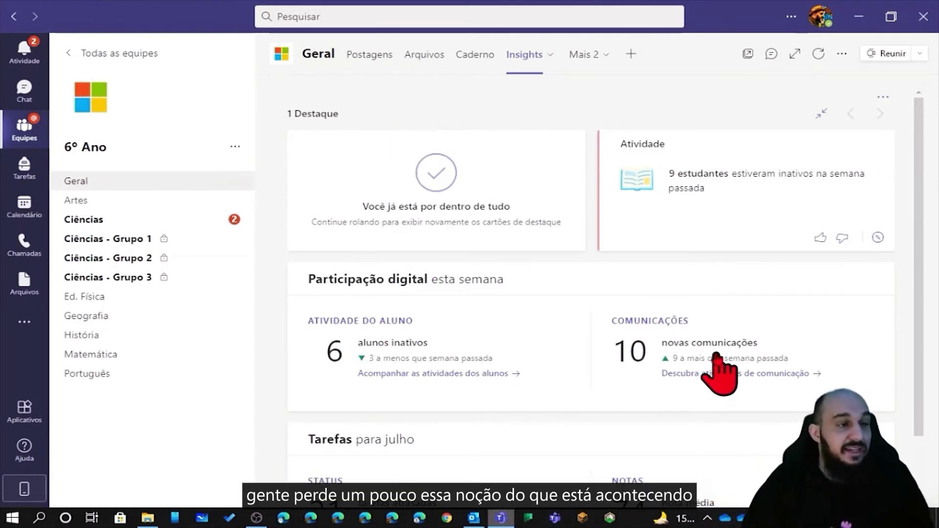
scroll(719, 373, "down", 2)
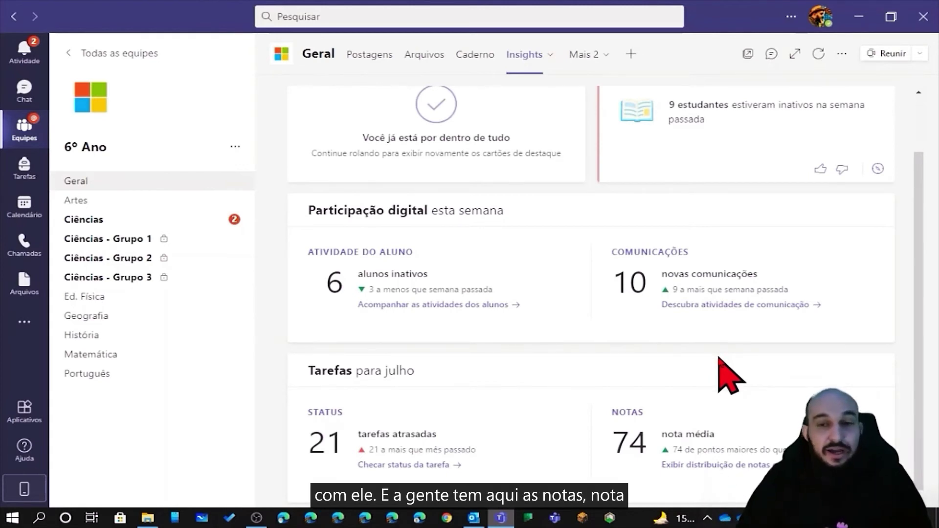
left_click(689, 464)
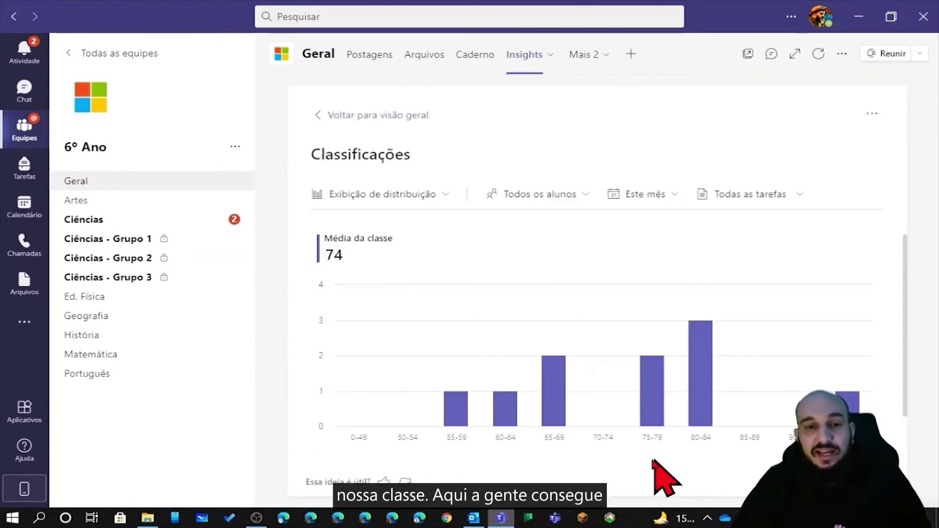
mouse_move(462, 426)
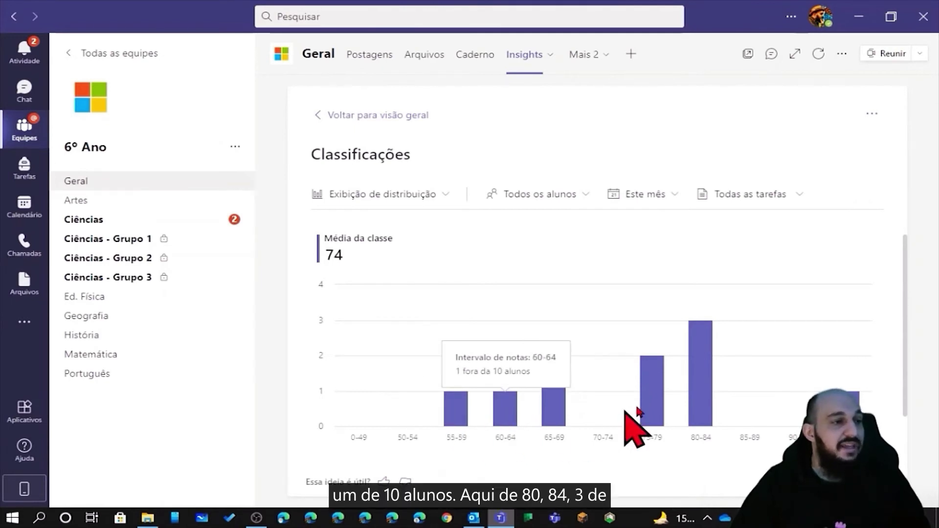
mouse_move(708, 359)
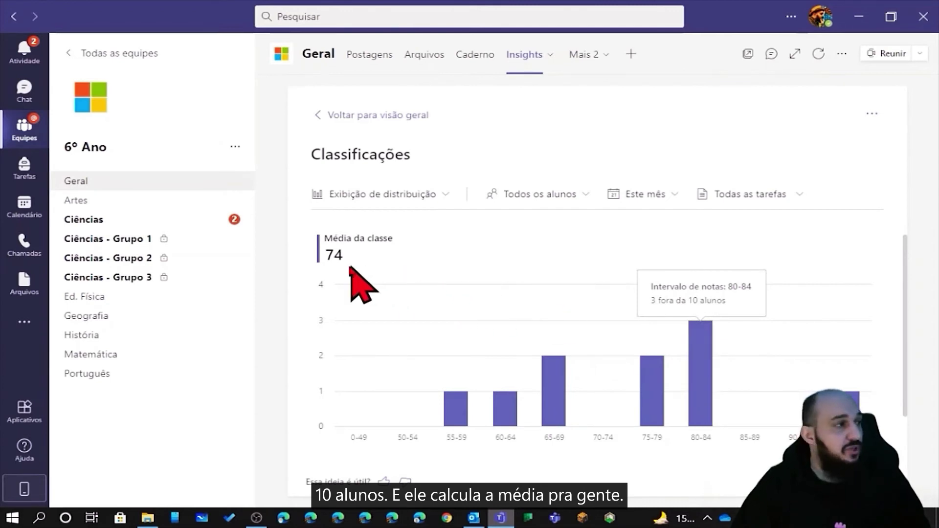
Switch the grades report to the trend view (Exibição de tendência) and review its student and period filter choices.
left_click(443, 195)
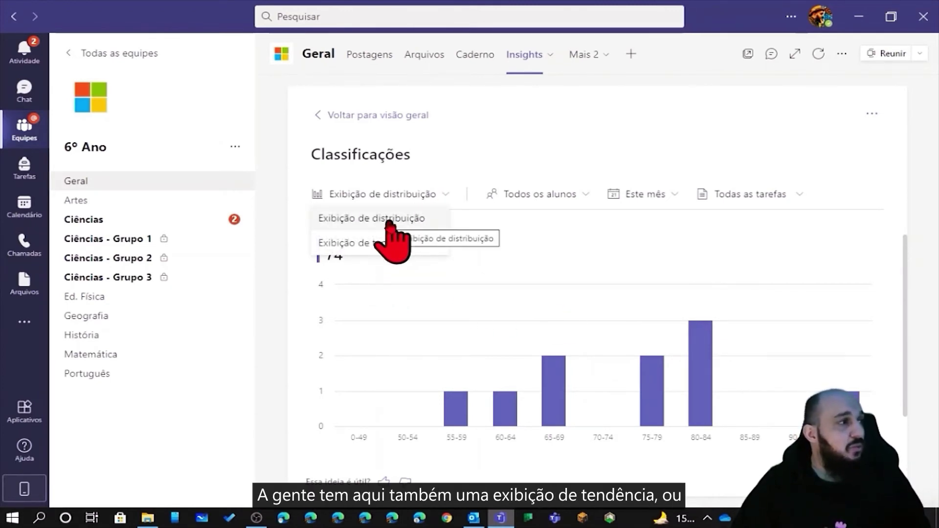
left_click(391, 243)
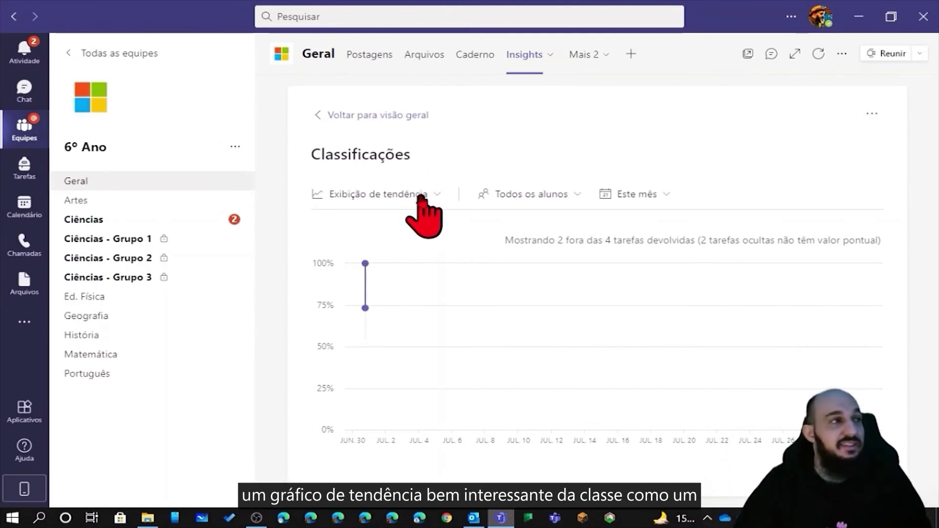
left_click(570, 194)
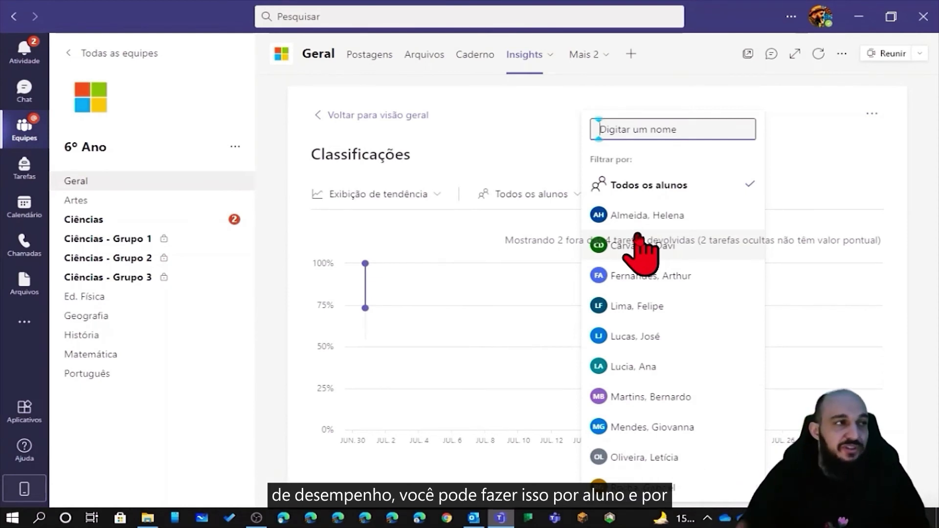
left_click(435, 230)
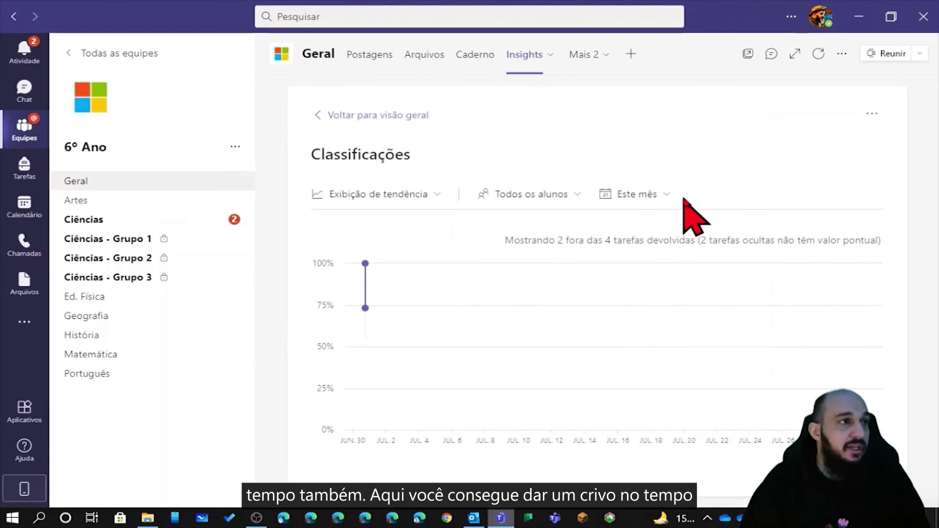
left_click(646, 194)
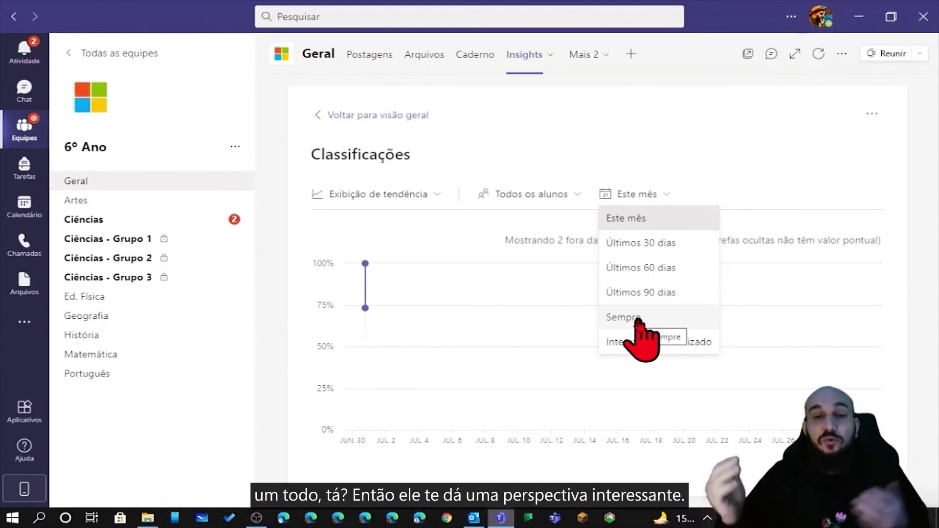
Restore the grades report's distribution view, review its student, period and assignment filter choices, and return to the Insights overview.
left_click(394, 194)
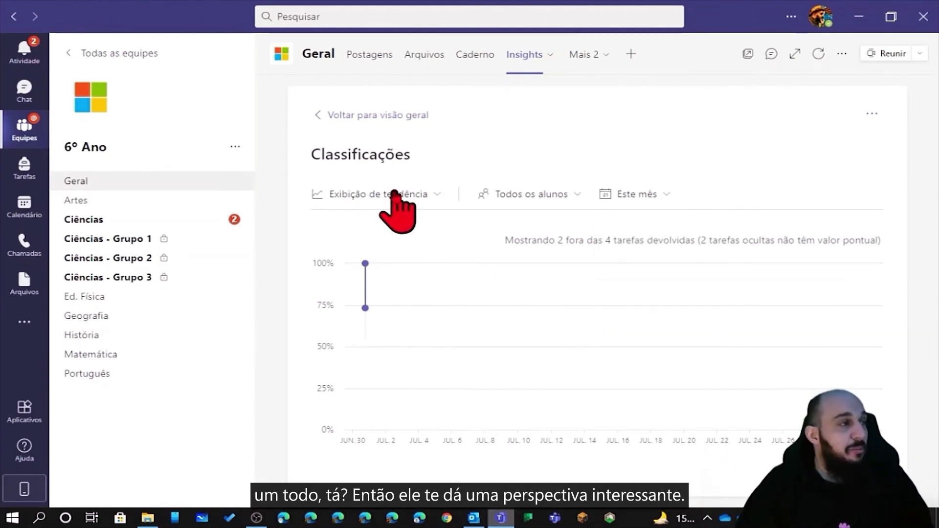
left_click(394, 217)
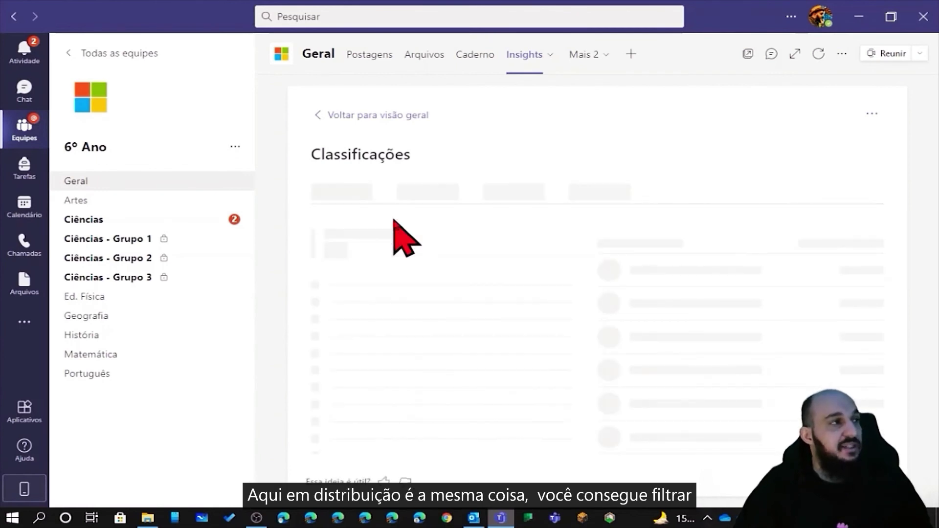
left_click(543, 198)
left_click(497, 258)
left_click(644, 195)
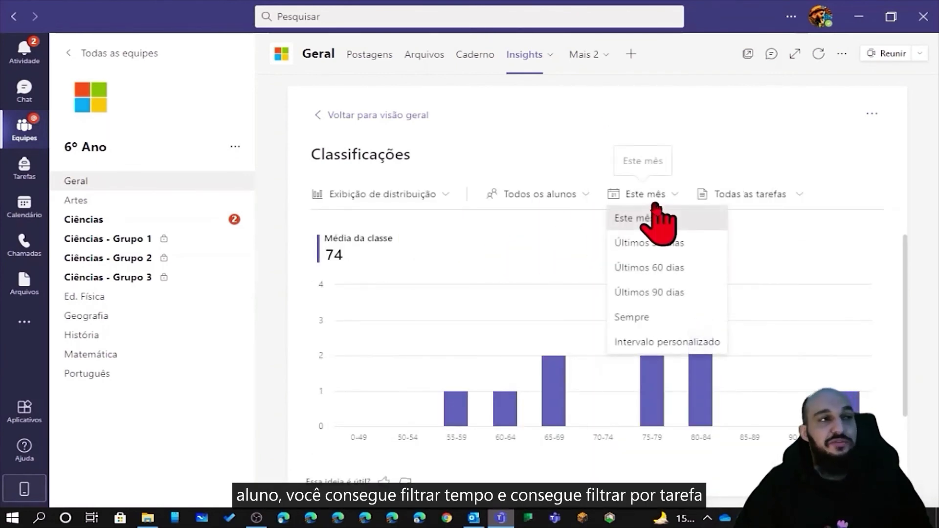
left_click(778, 193)
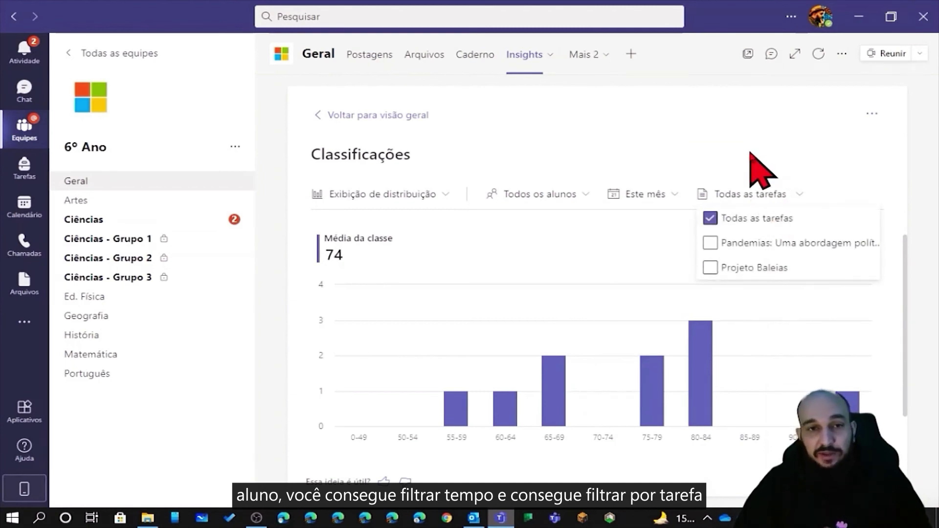
left_click(394, 116)
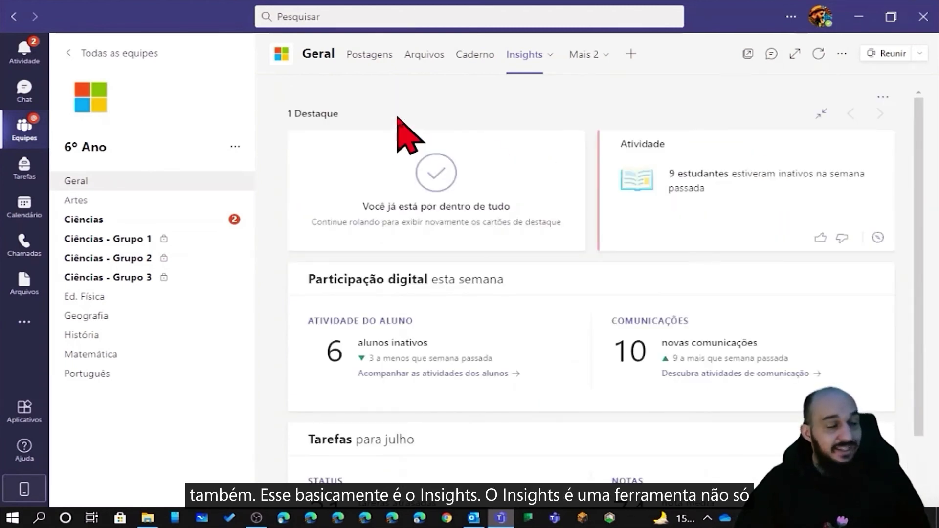